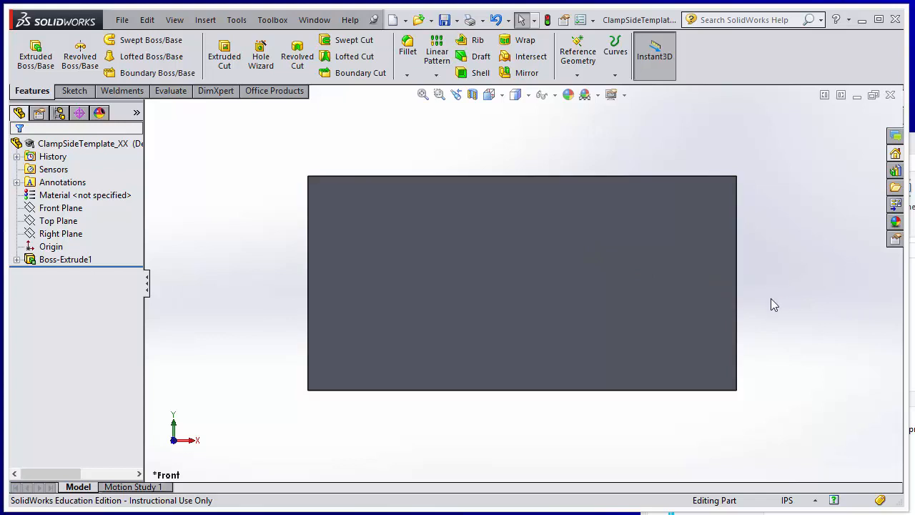
# Switch to the bottom view and start a new sketch on the block's bottom face
pyautogui.moveTo(770, 300); pyautogui.dragTo(779, 190, button='middle')
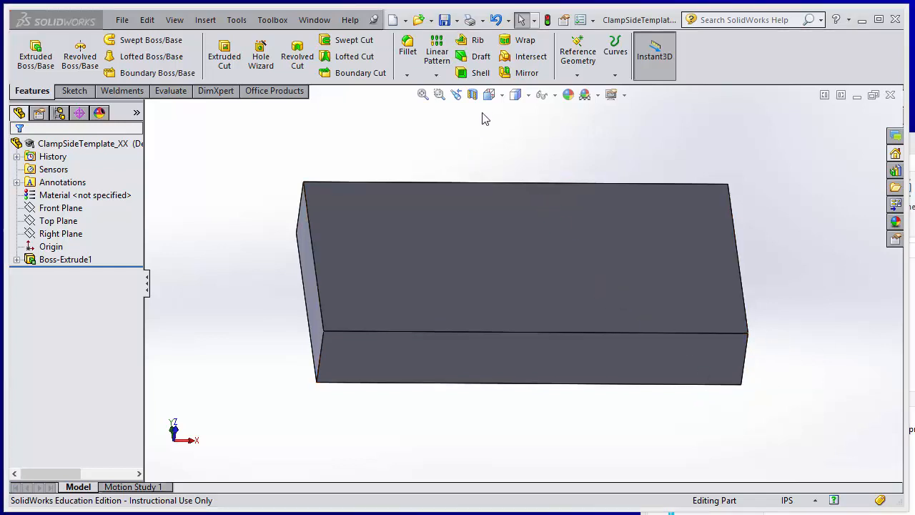
pyautogui.click(490, 95)
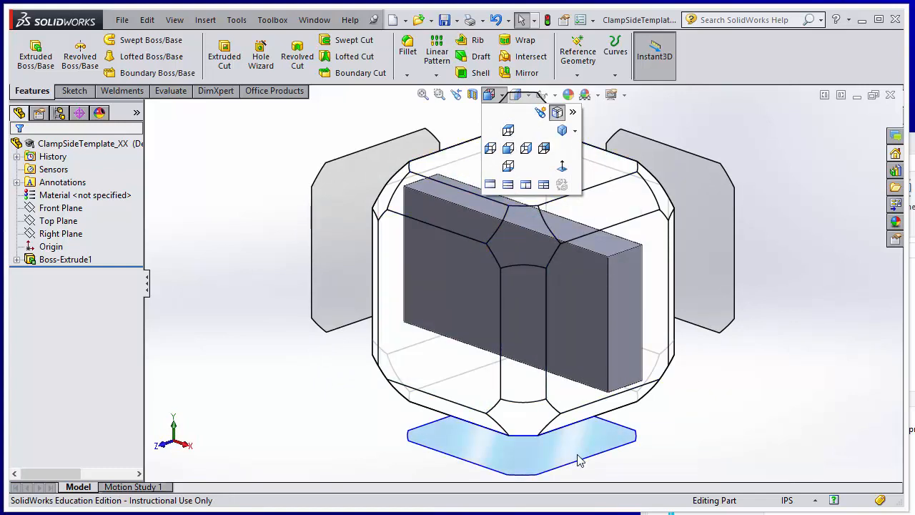
pyautogui.click(509, 169)
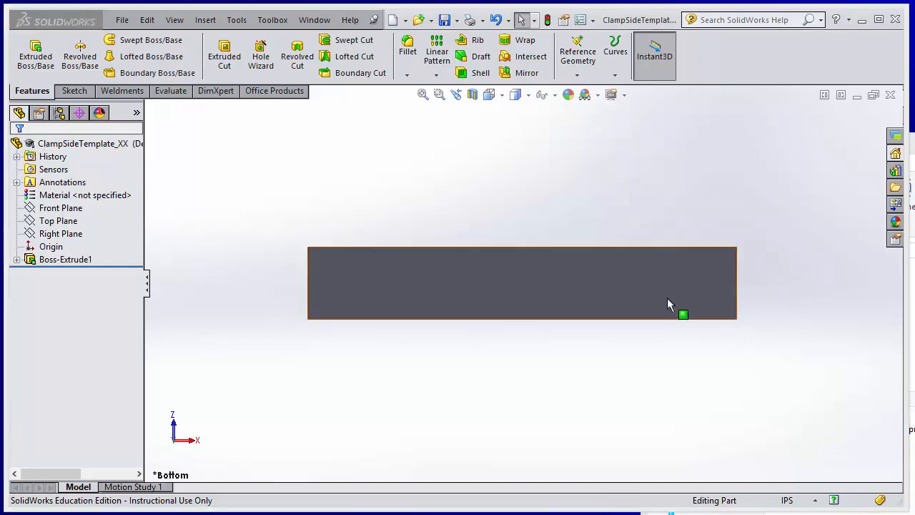
pyautogui.click(490, 96)
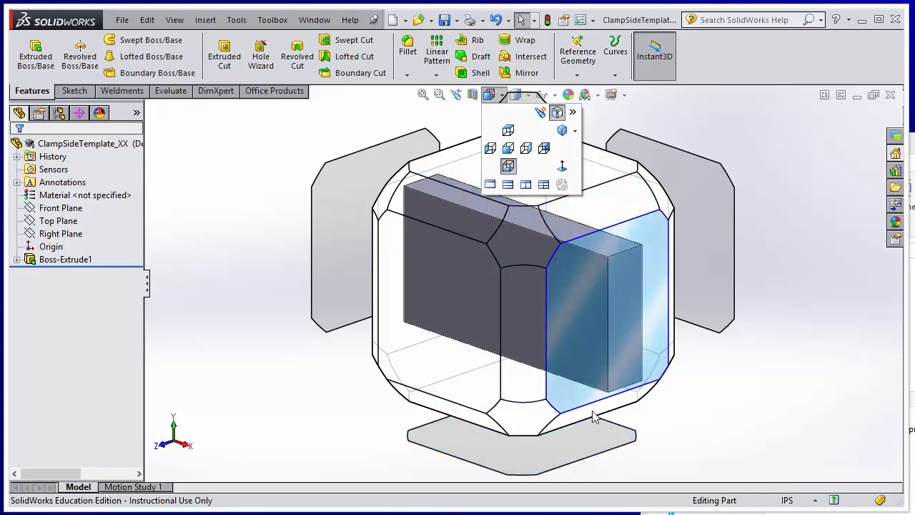
pyautogui.click(593, 448)
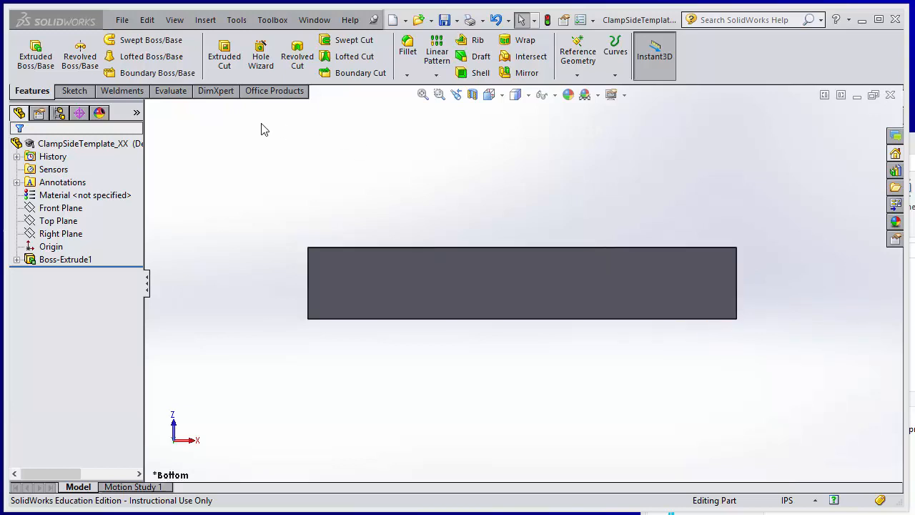
pyautogui.click(74, 92)
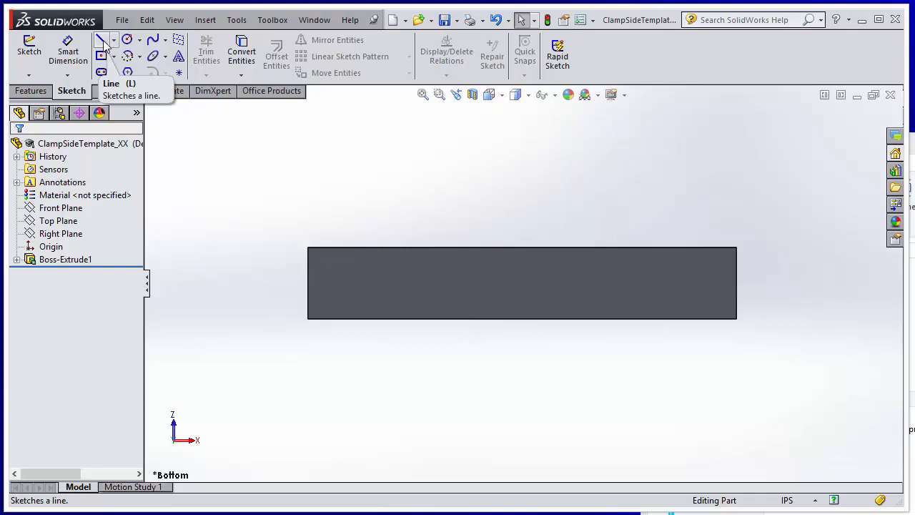
pyautogui.click(103, 42)
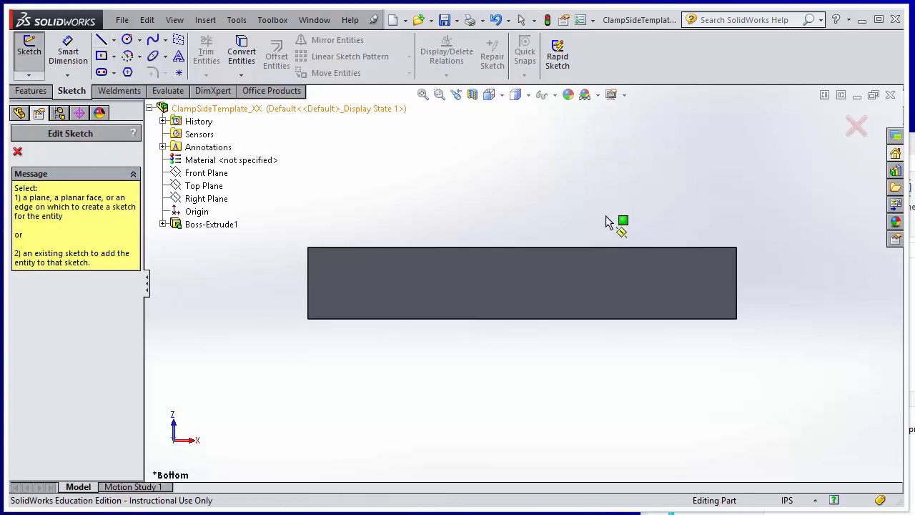
pyautogui.click(594, 277)
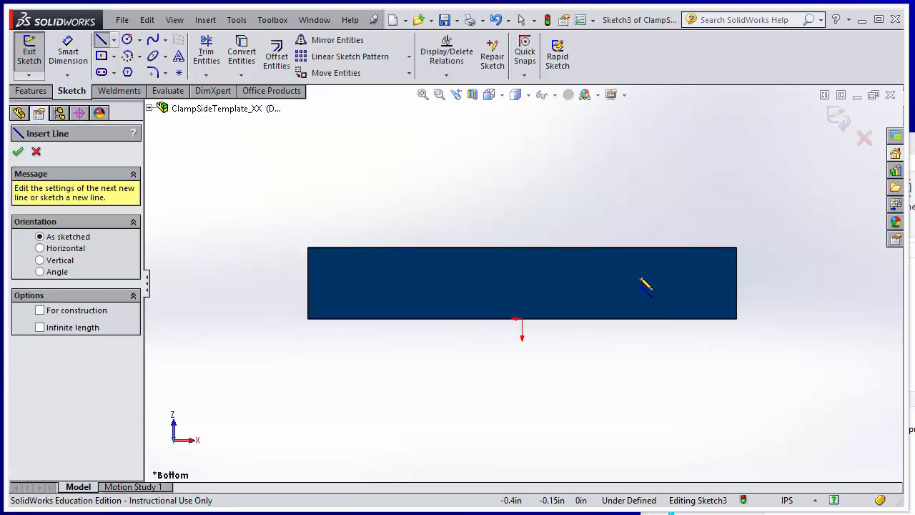
# Sketch a diagonal line from the block's top-right corner down to its bottom edge
pyautogui.click(737, 248)
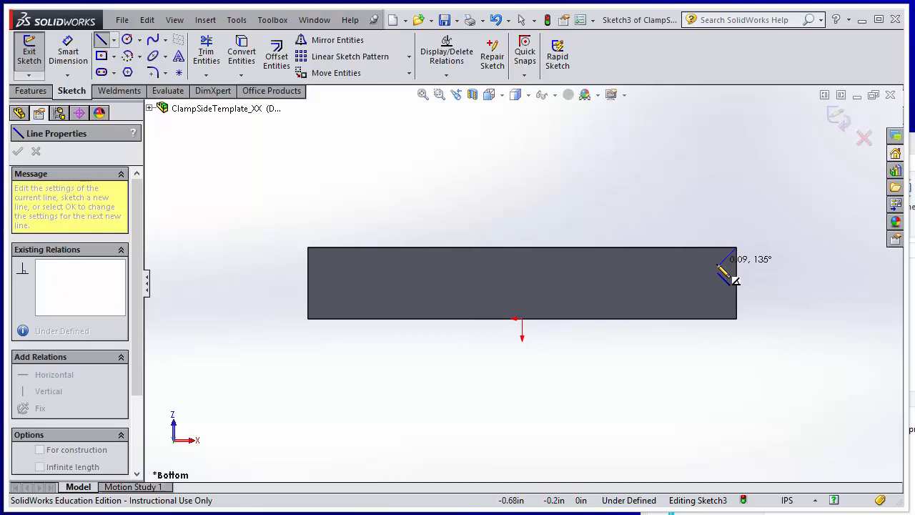
pyautogui.click(665, 318)
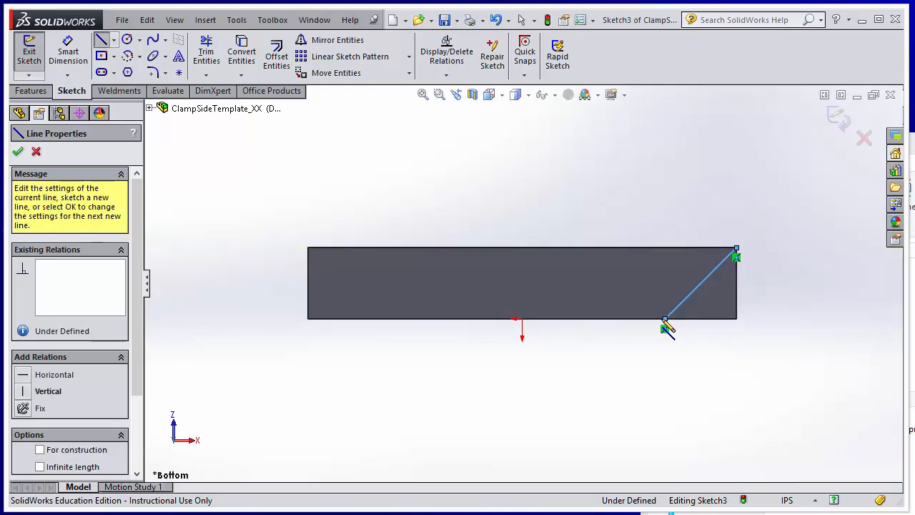
pyautogui.doubleClick(665, 326)
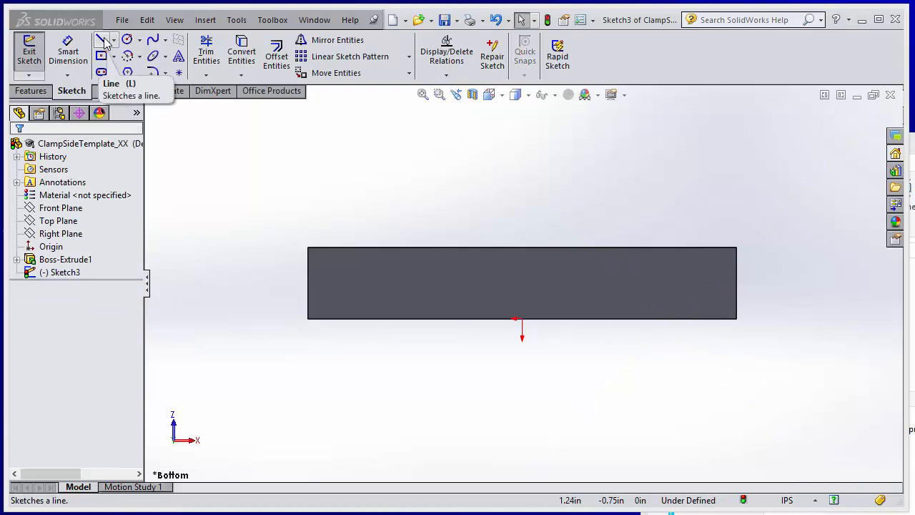
# Try to redraw the corner diagonal with extra connected segments, then undo the drawn lines
pyautogui.click(103, 41)
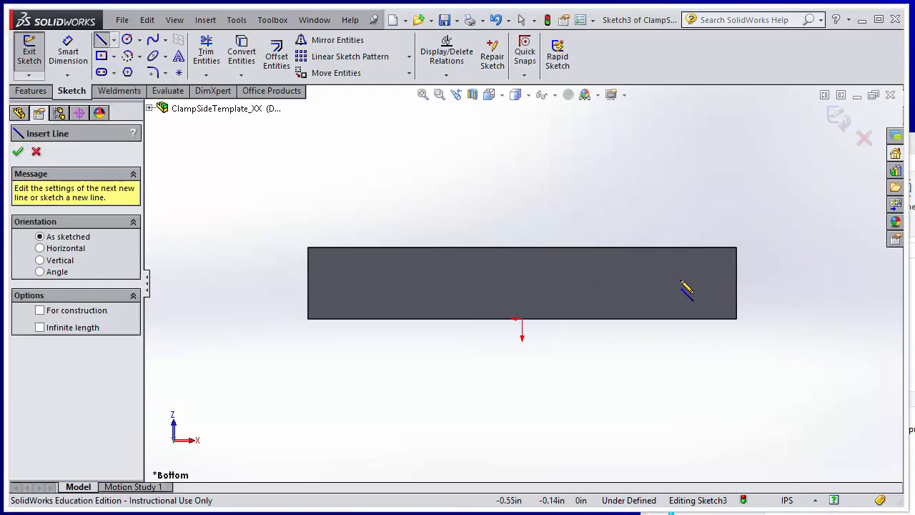
pyautogui.click(736, 248)
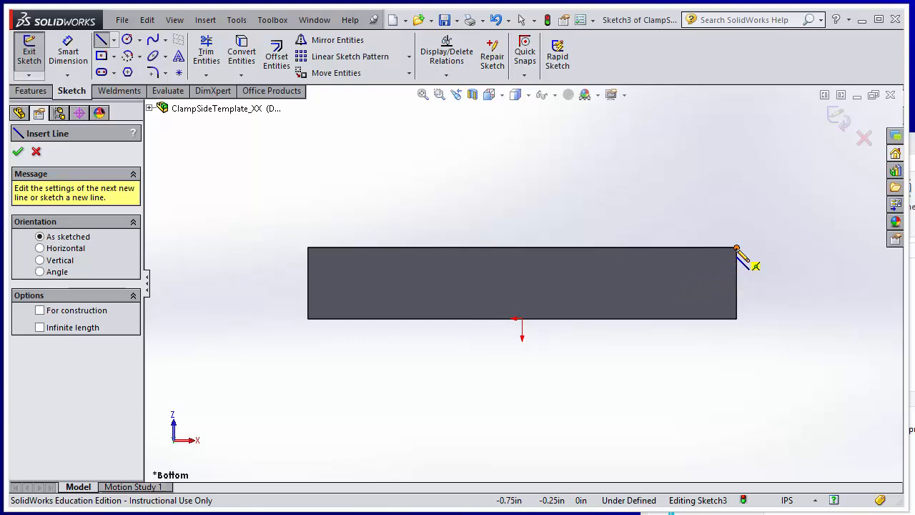
pyautogui.click(736, 248)
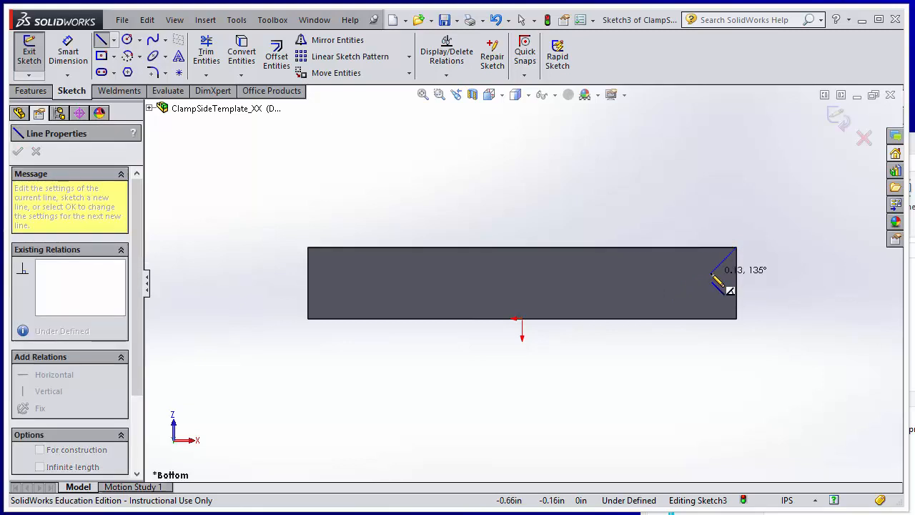
pyautogui.click(679, 319)
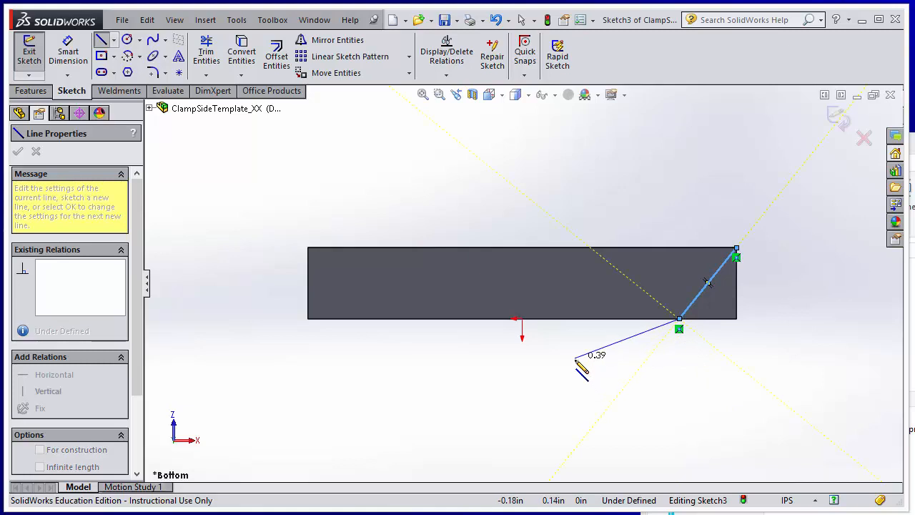
pyautogui.click(790, 370)
pyautogui.click(837, 304)
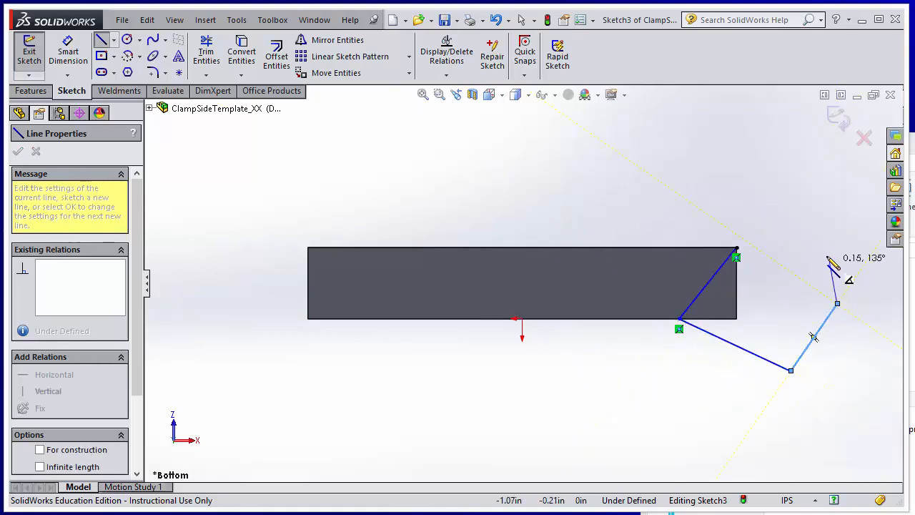
pyautogui.click(826, 247)
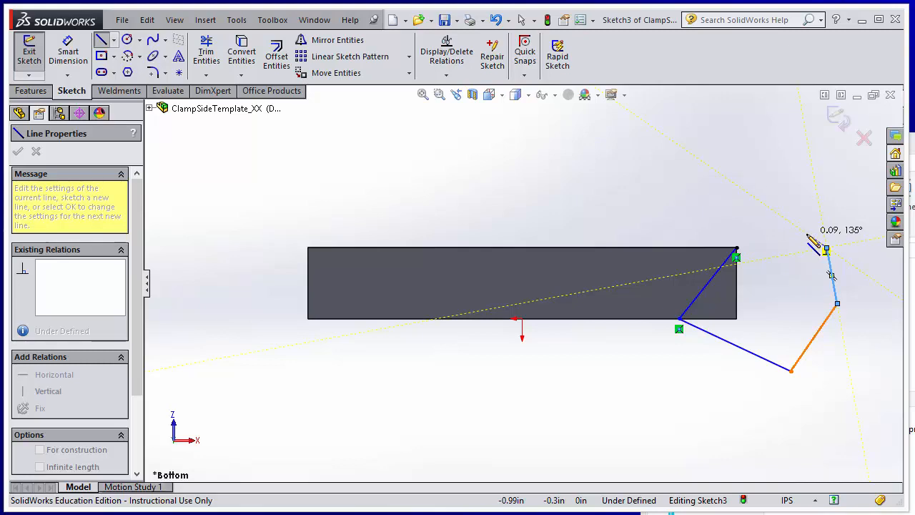
pyautogui.press('Escape')
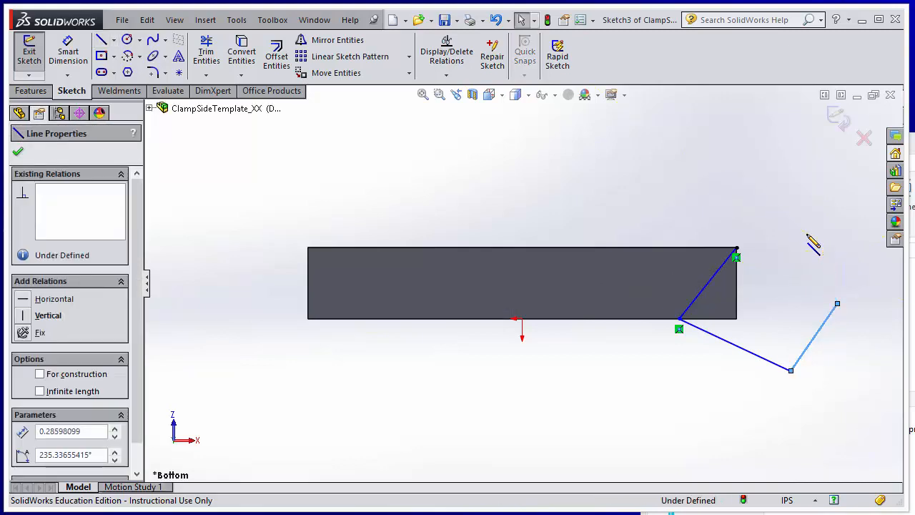
pyautogui.hotkey('ctrl', 'z')
pyautogui.hotkey('ctrl', 'z')
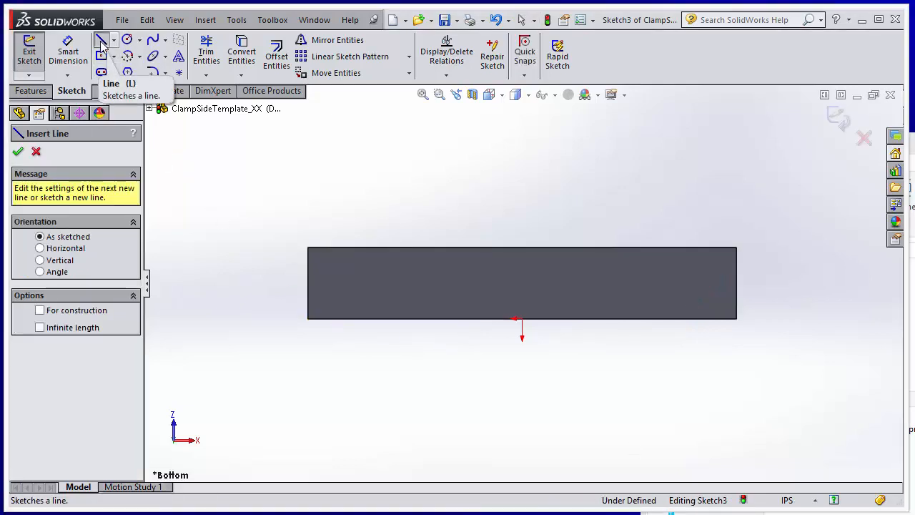
# Sketch a diagonal line from the block's top-right corner to a point on its bottom edge
pyautogui.click(101, 40)
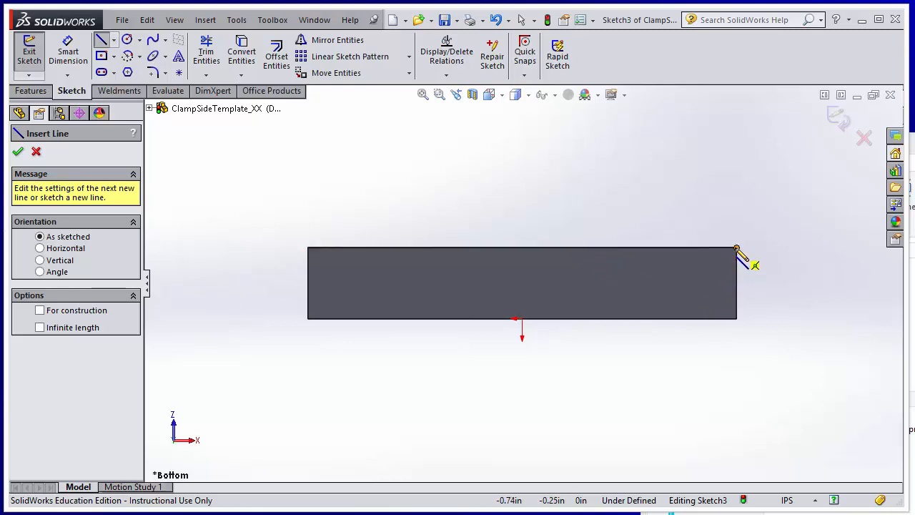
pyautogui.moveTo(736, 248); pyautogui.dragTo(683, 333)
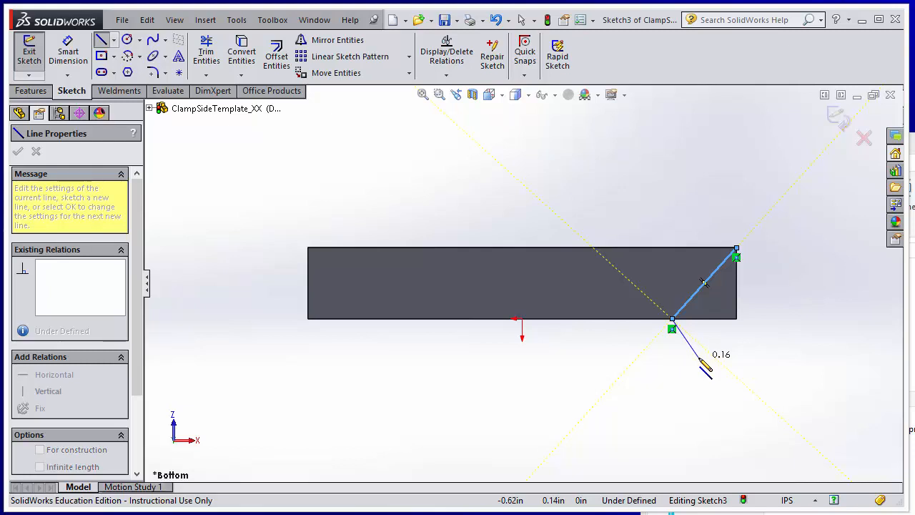
pyautogui.click(673, 320)
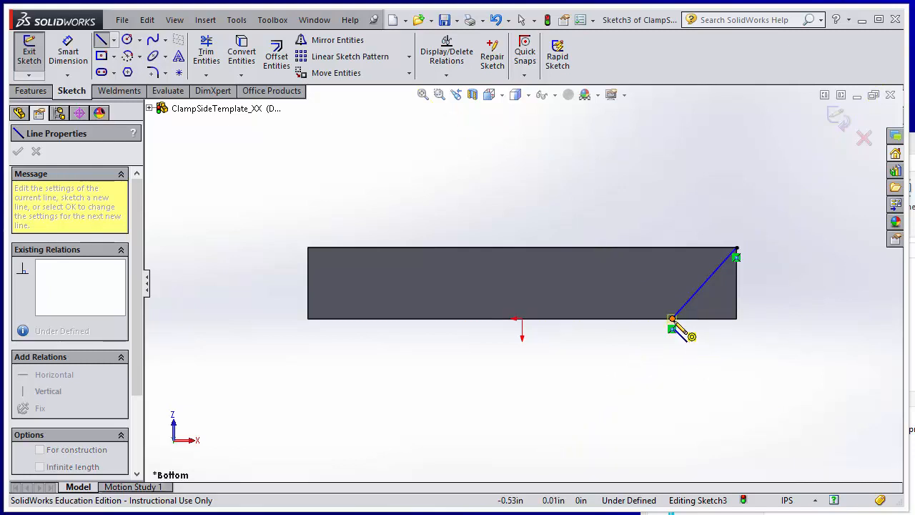
pyautogui.press('Escape')
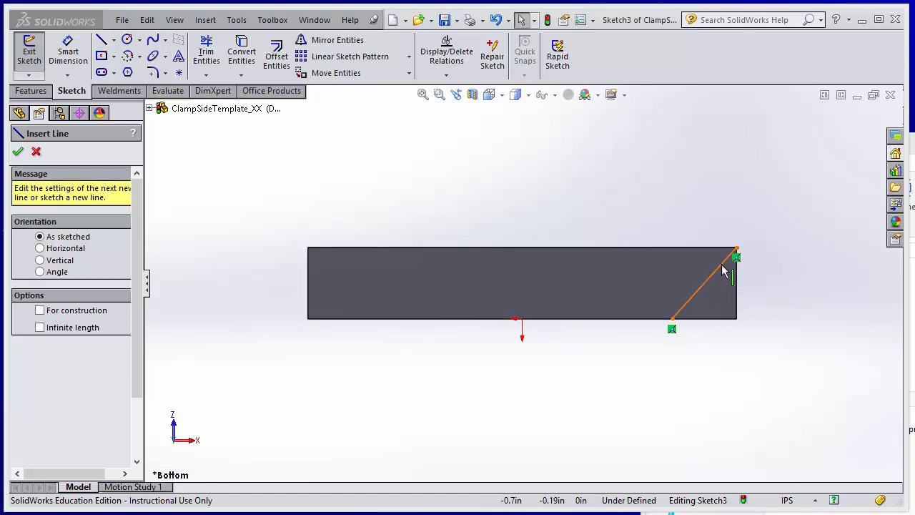
# Add an angle dimension between the diagonal line and the block's right edge
pyautogui.click(723, 270)
pyautogui.click(74, 56)
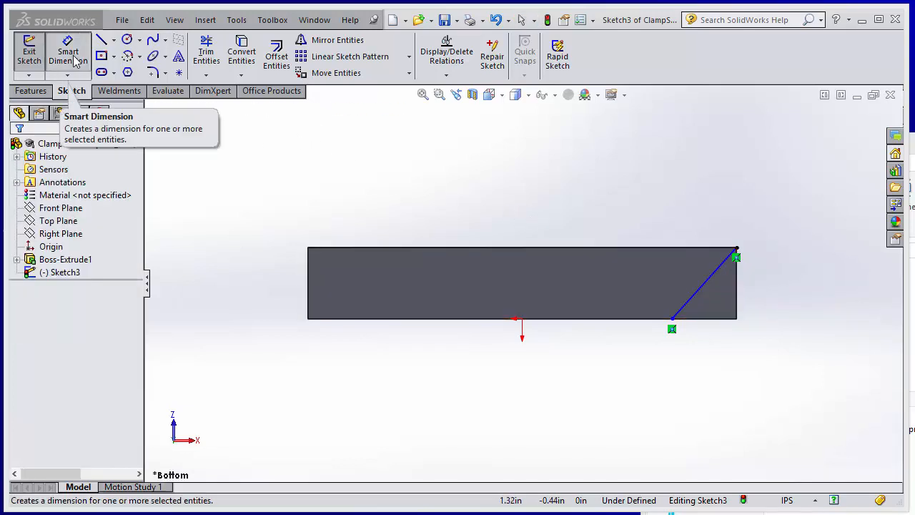
pyautogui.click(74, 58)
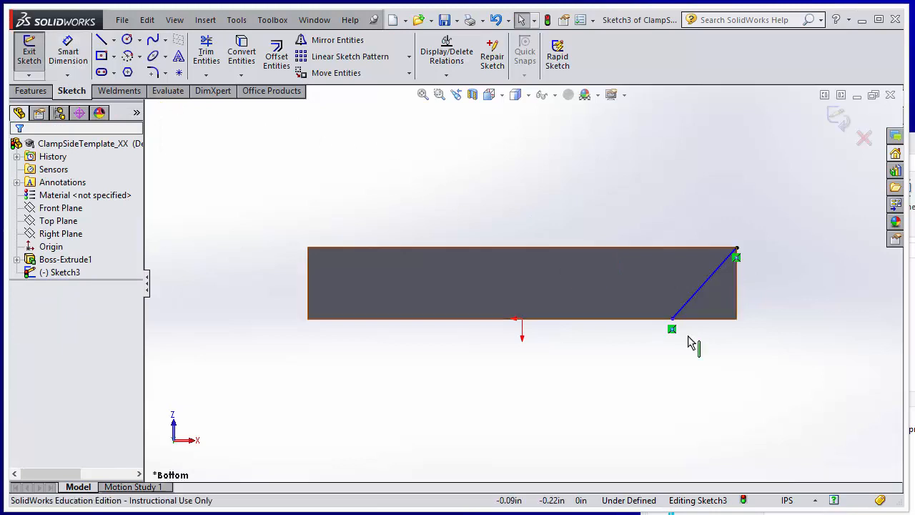
pyautogui.click(707, 288)
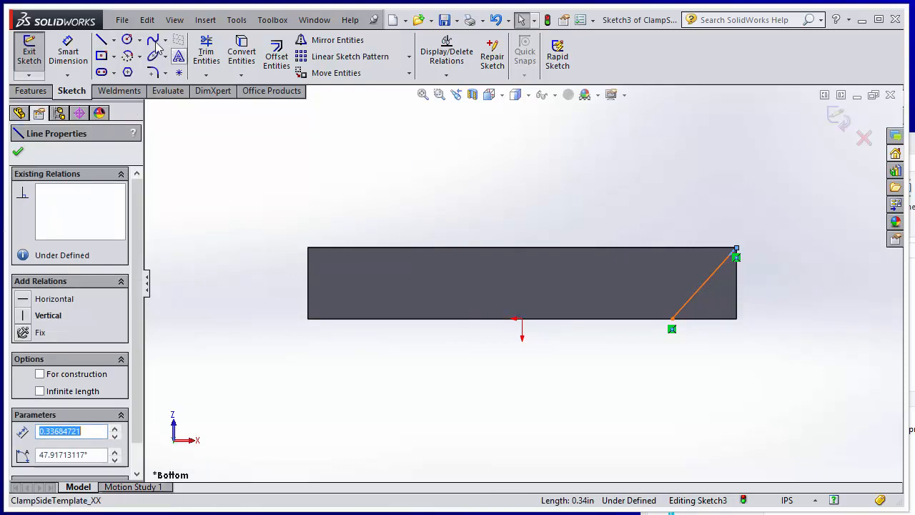
pyautogui.click(68, 52)
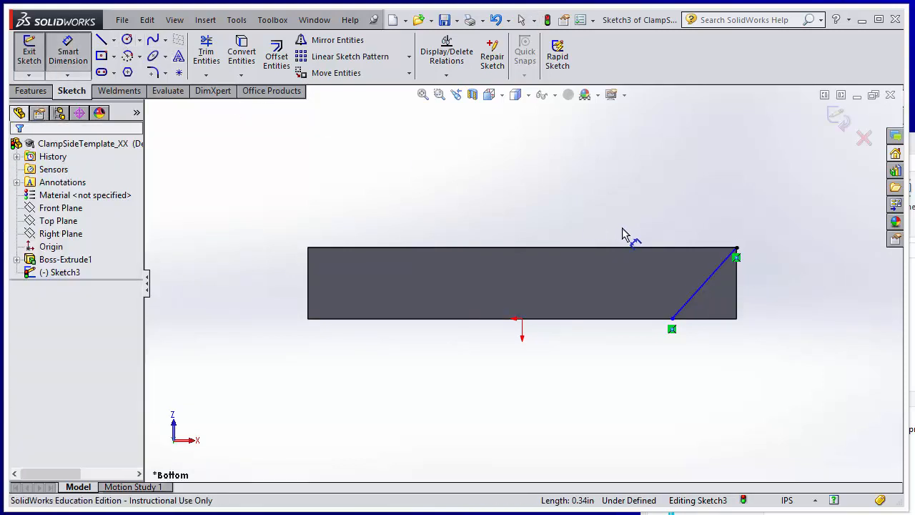
pyautogui.click(719, 293)
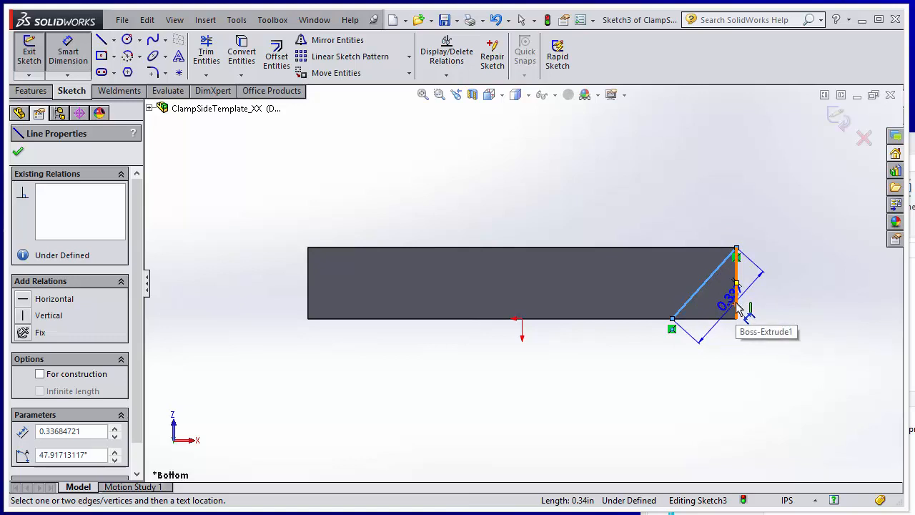
pyautogui.click(738, 306)
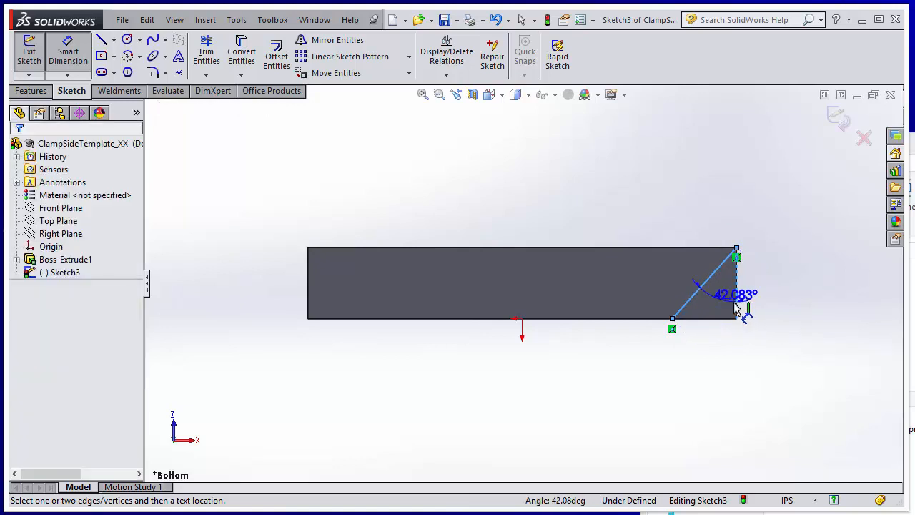
pyautogui.click(713, 348)
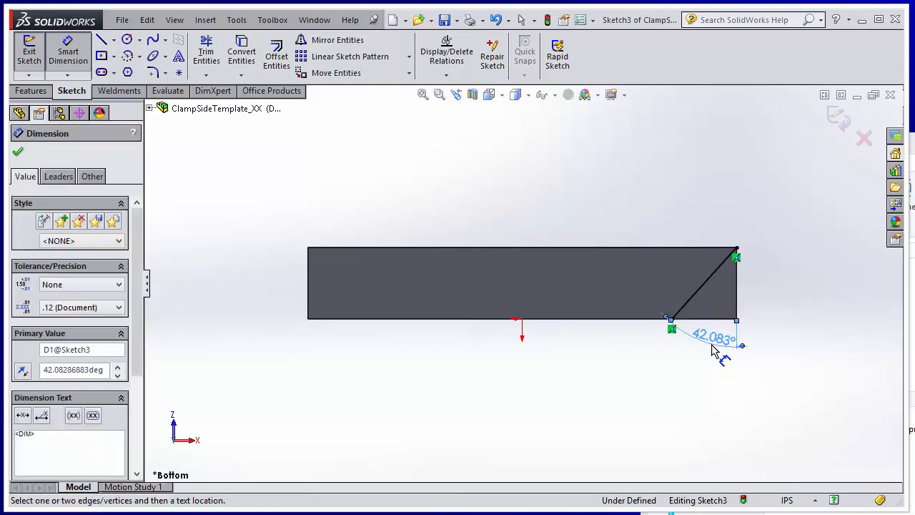
# Set the diagonal line's angle to 45° and confirm the dimension
pyautogui.doubleClick(717, 347)
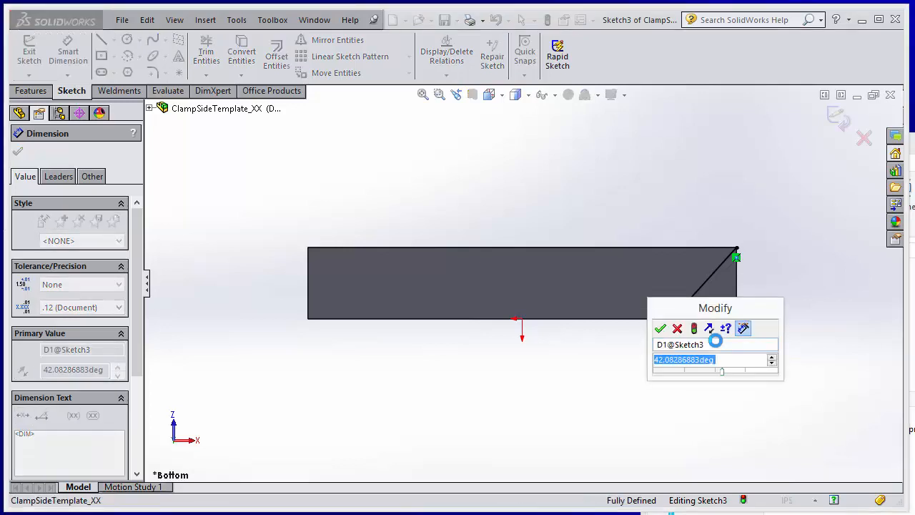
pyautogui.write('45')
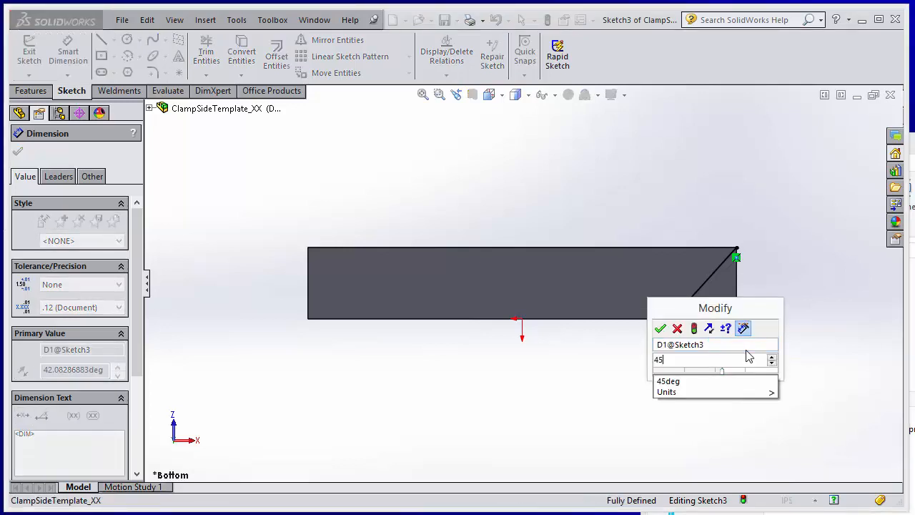
pyautogui.click(701, 383)
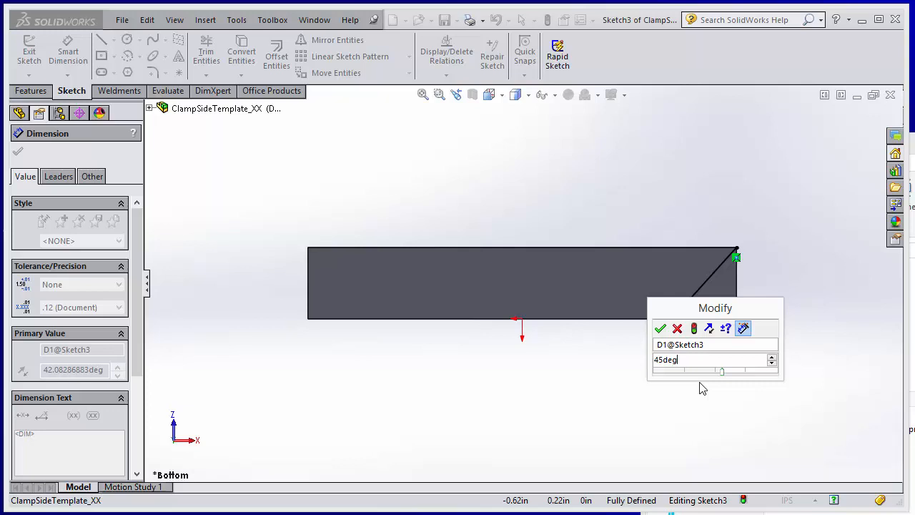
pyautogui.press('Return')
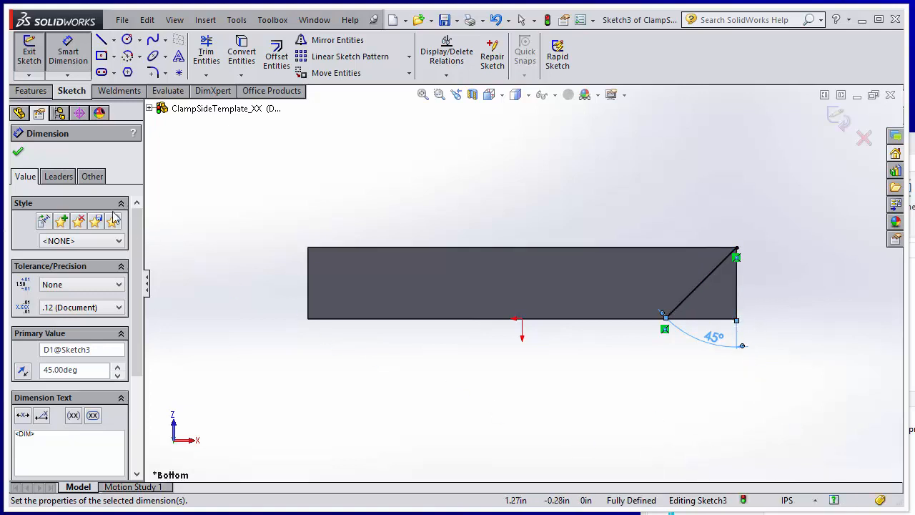
pyautogui.click(18, 151)
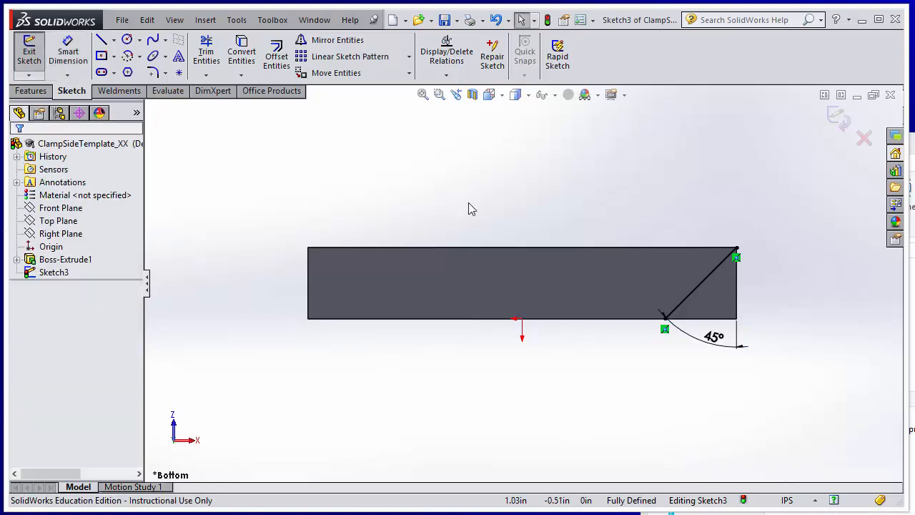
# Exit the diagonal sketch and save the part
pyautogui.click(837, 118)
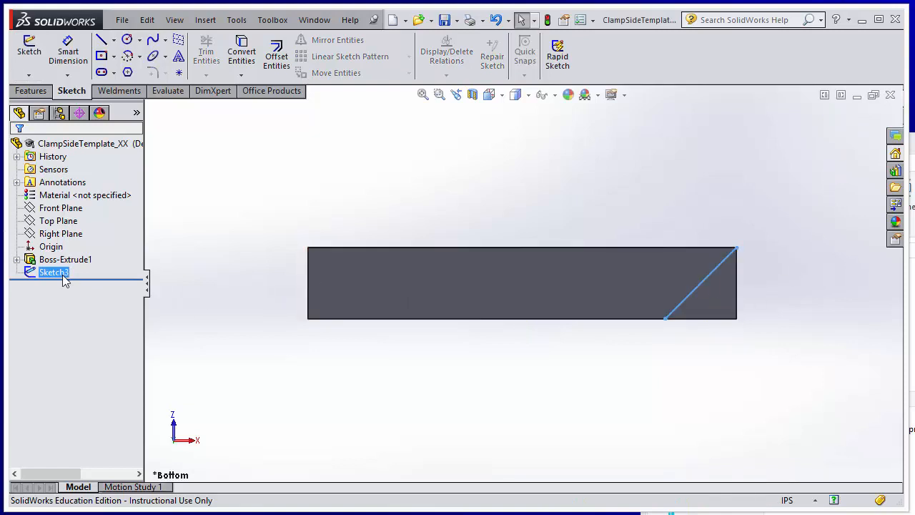
pyautogui.click(121, 20)
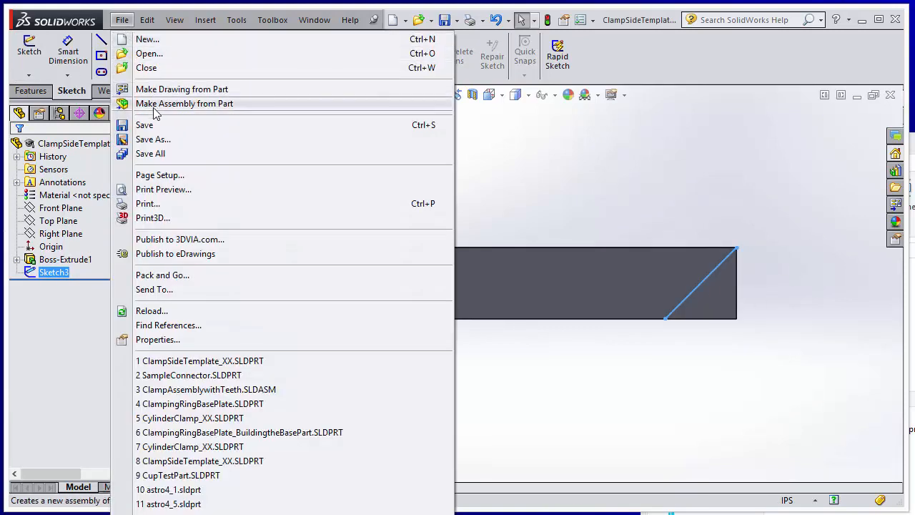
pyautogui.click(153, 130)
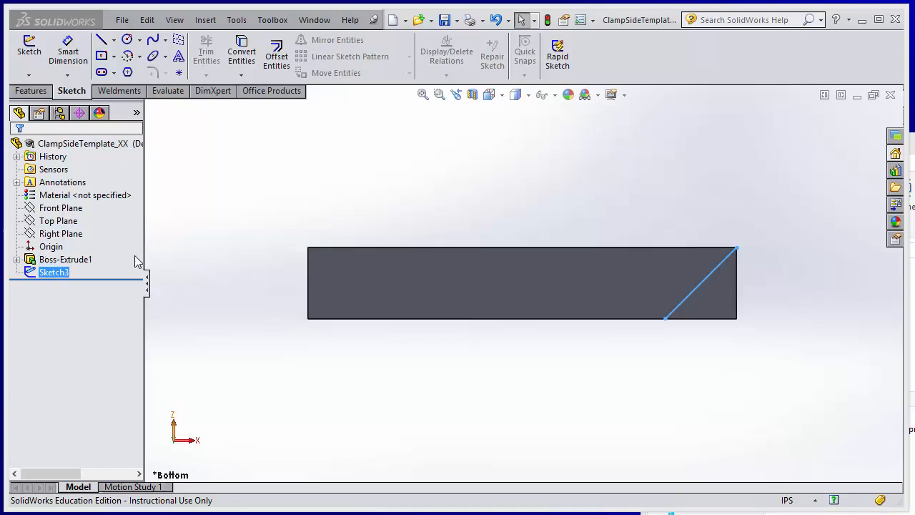
# Cut-extrude the diagonal sketch Through All in both directions to remove the block's corner
pyautogui.click(33, 91)
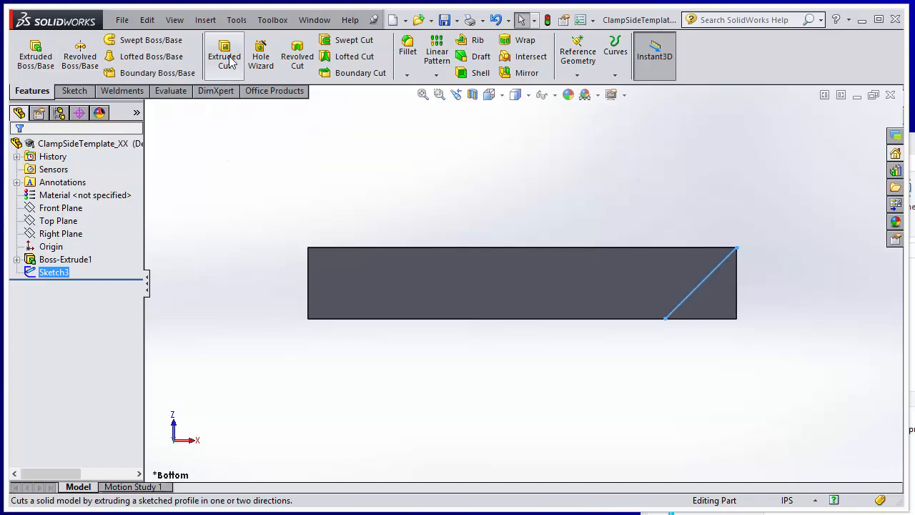
pyautogui.click(224, 57)
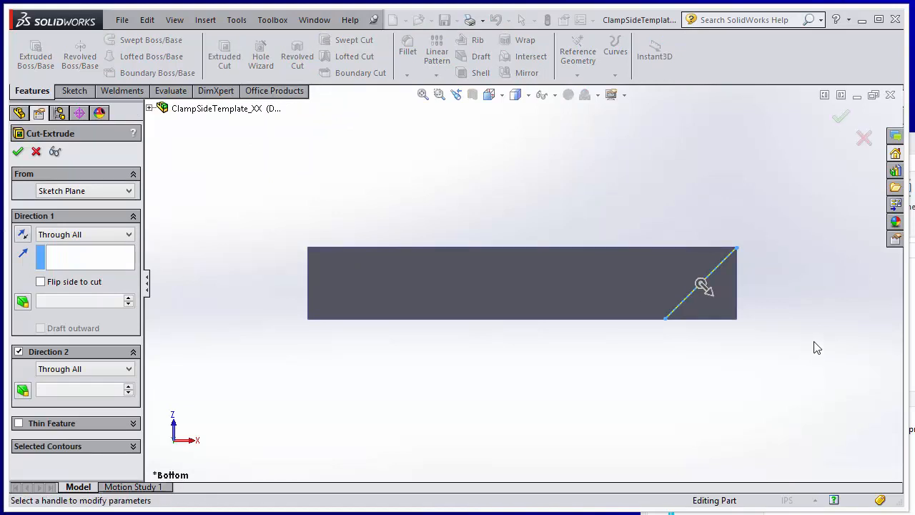
pyautogui.moveTo(813, 347); pyautogui.dragTo(714, 377, button='middle')
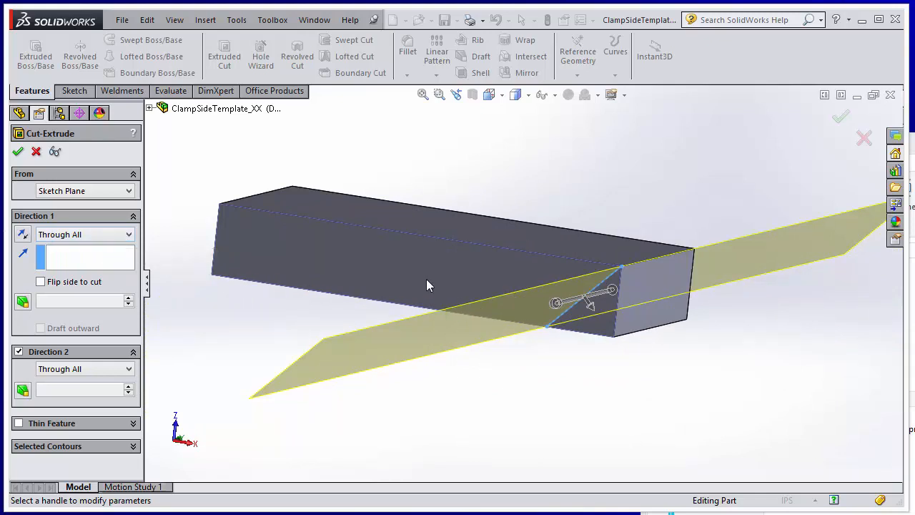
pyautogui.click(834, 115)
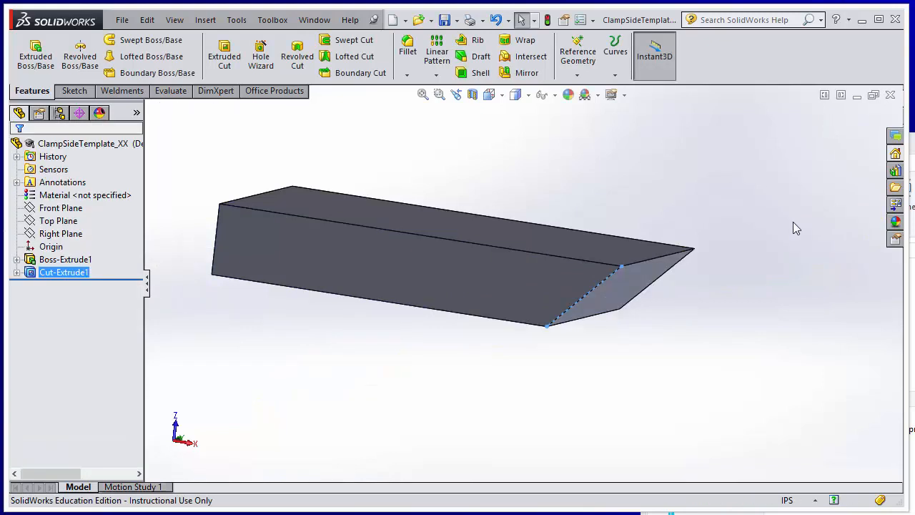
# Rename the extrusion's base sketch, Sketch2, as BaseRectangle
pyautogui.moveTo(633, 374); pyautogui.dragTo(664, 360, button='middle')
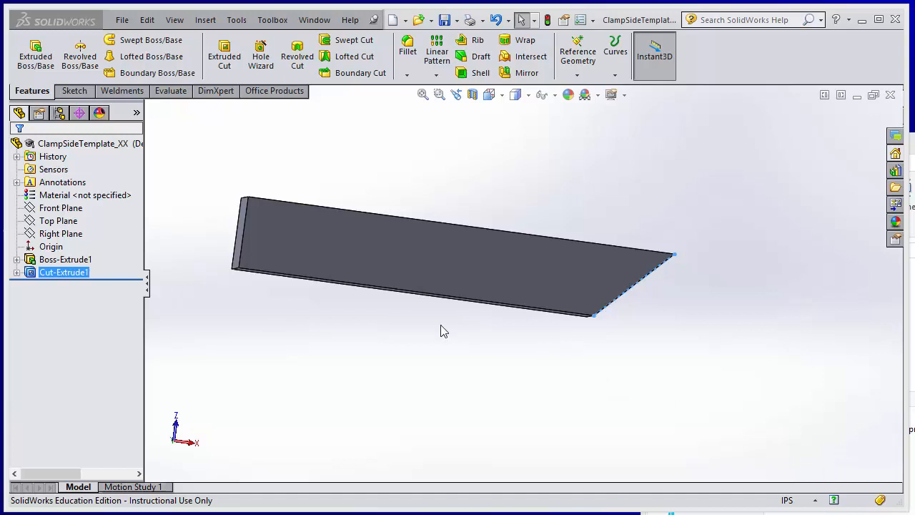
pyautogui.click(17, 260)
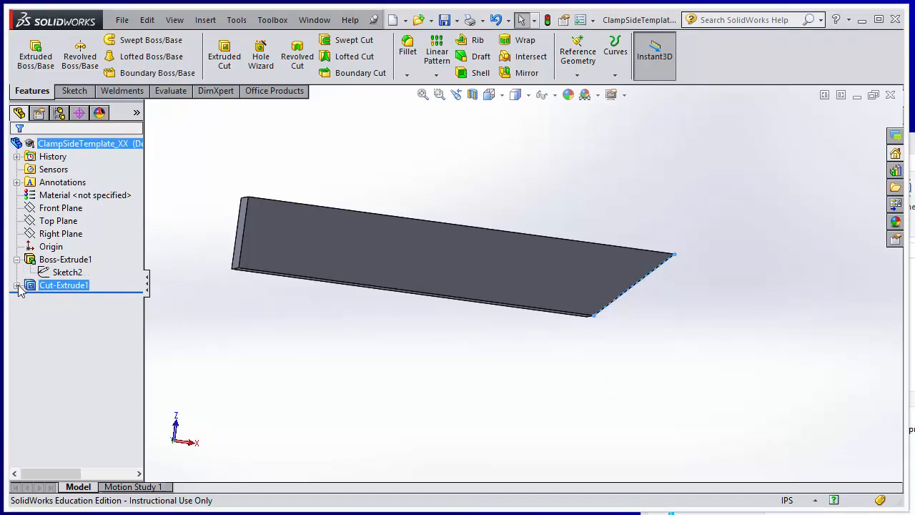
pyautogui.click(16, 285)
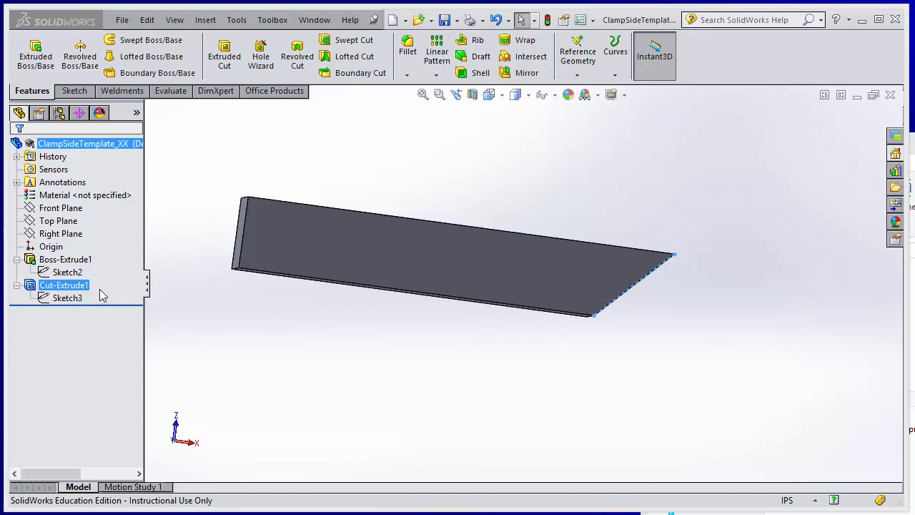
pyautogui.keyDown('ctrl'); pyautogui.click(82, 261); pyautogui.keyUp('ctrl')
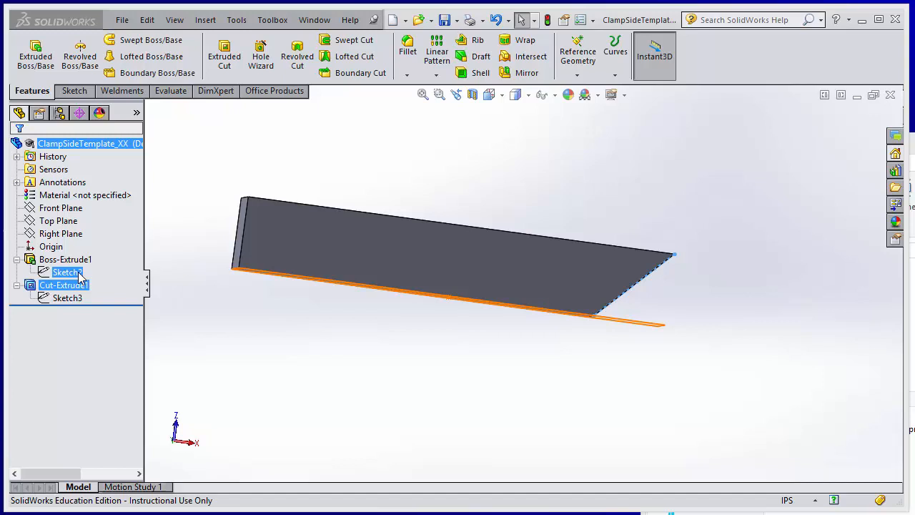
pyautogui.rightClick(81, 277)
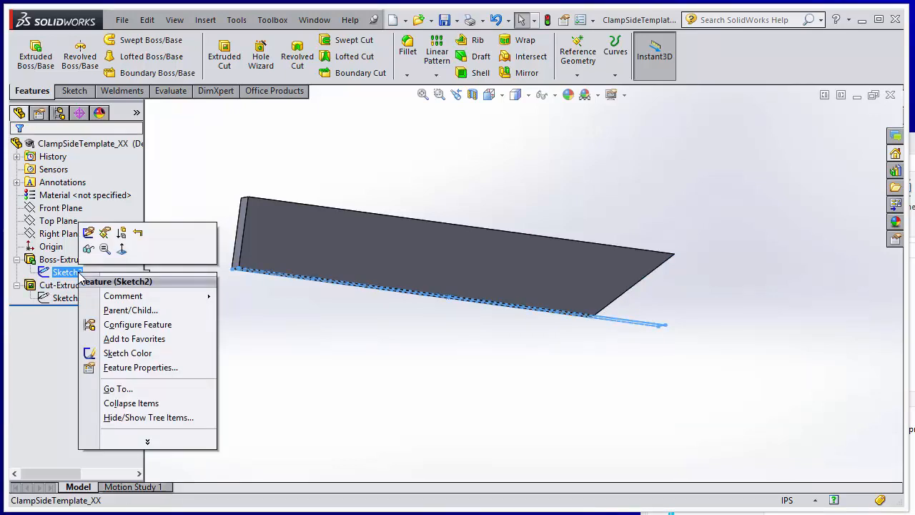
pyautogui.click(161, 443)
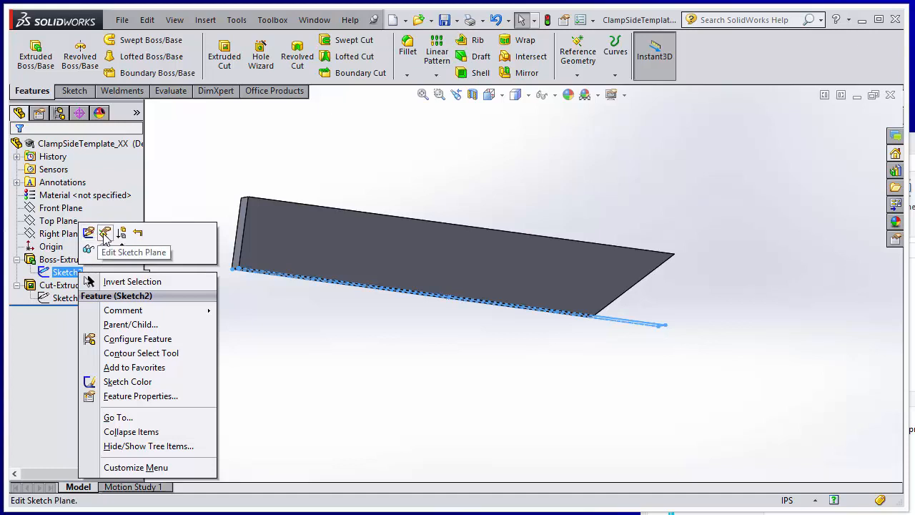
pyautogui.click(140, 396)
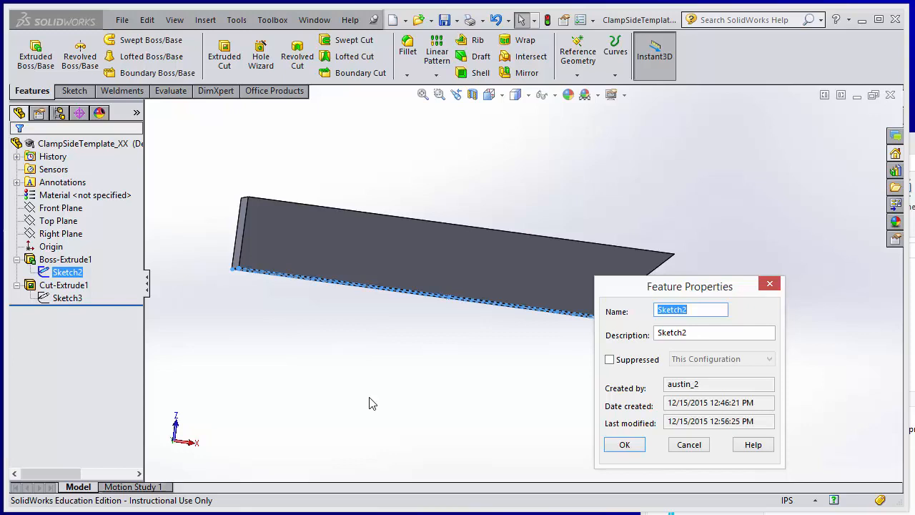
pyautogui.write('BaseRectangle')
pyautogui.press('Return')
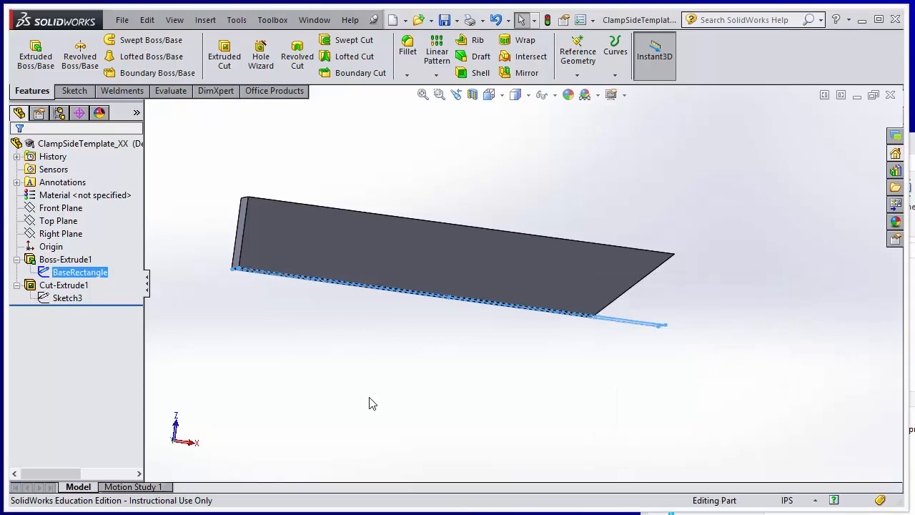
# Rename the Boss-Extrude1 feature as Base Shape
pyautogui.rightClick(85, 263)
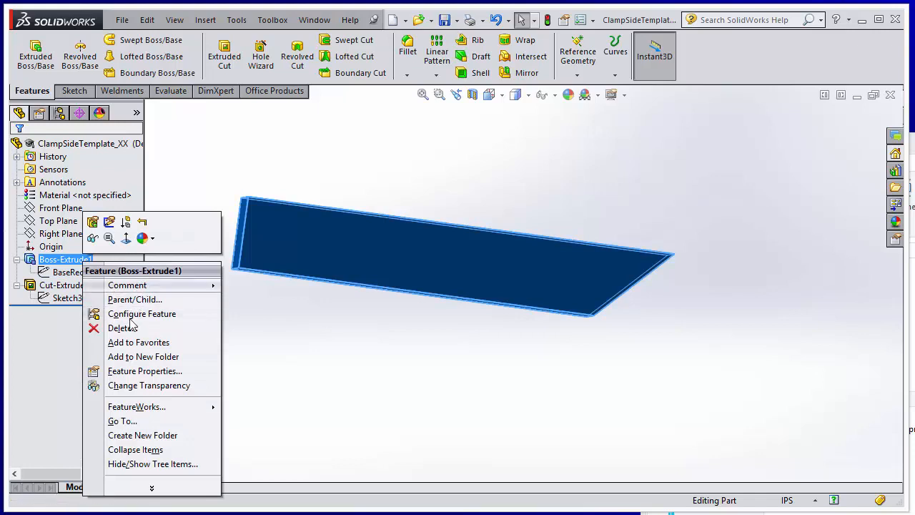
pyautogui.click(150, 371)
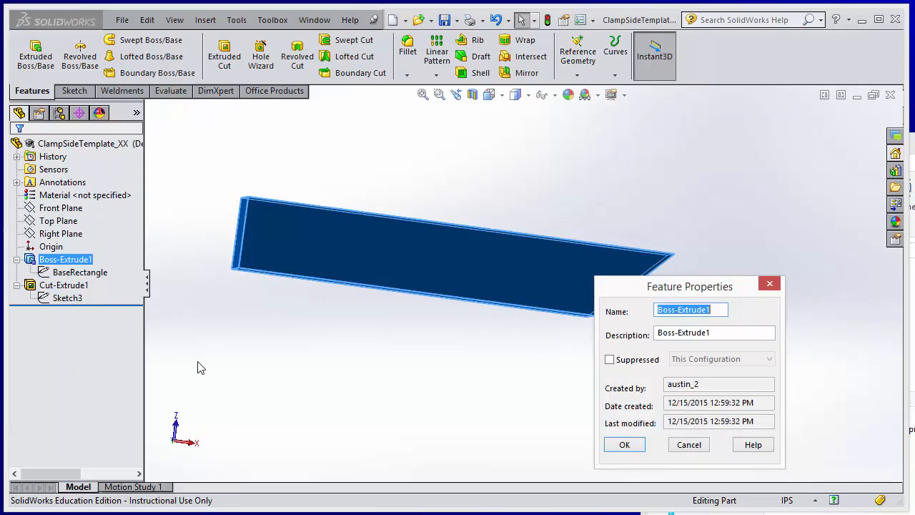
pyautogui.write('Base Shape')
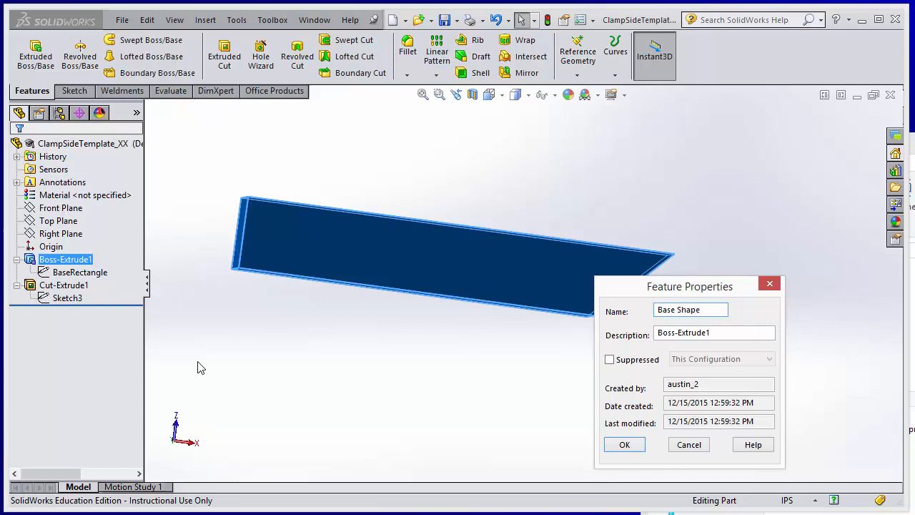
pyautogui.press('Return')
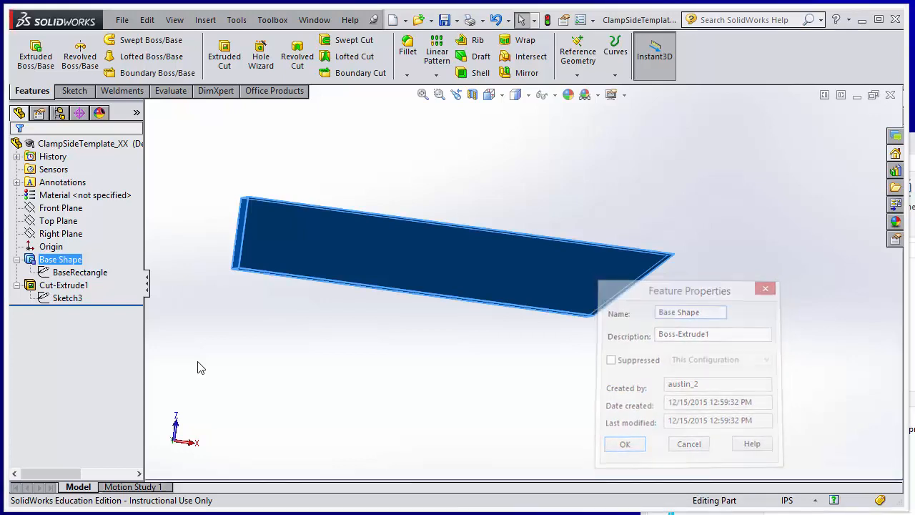
# Rename the diagonal sketch, Sketch3, as Cut Reference Line
pyautogui.rightClick(75, 301)
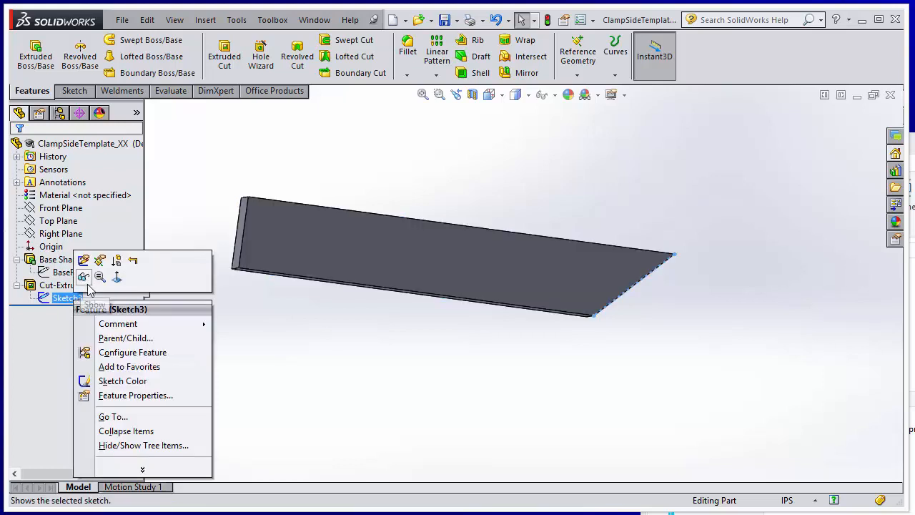
pyautogui.click(131, 395)
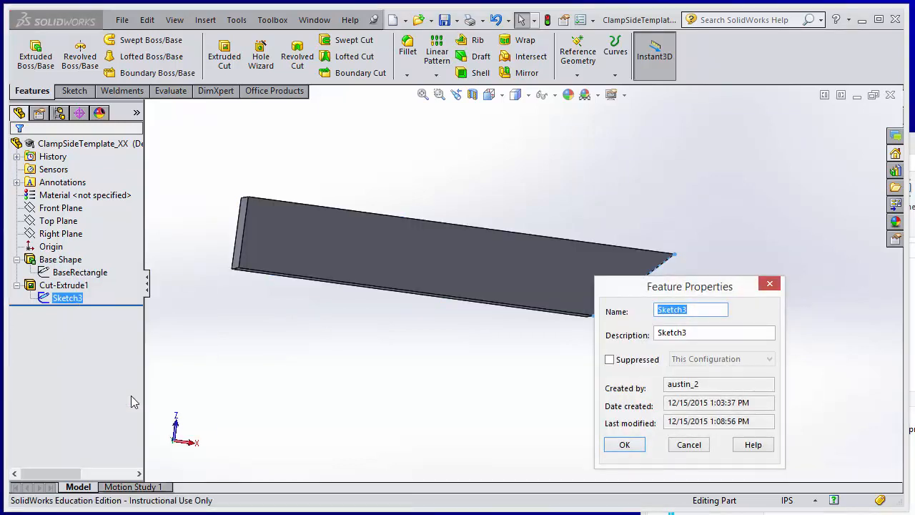
pyautogui.write('Cut Reference Line')
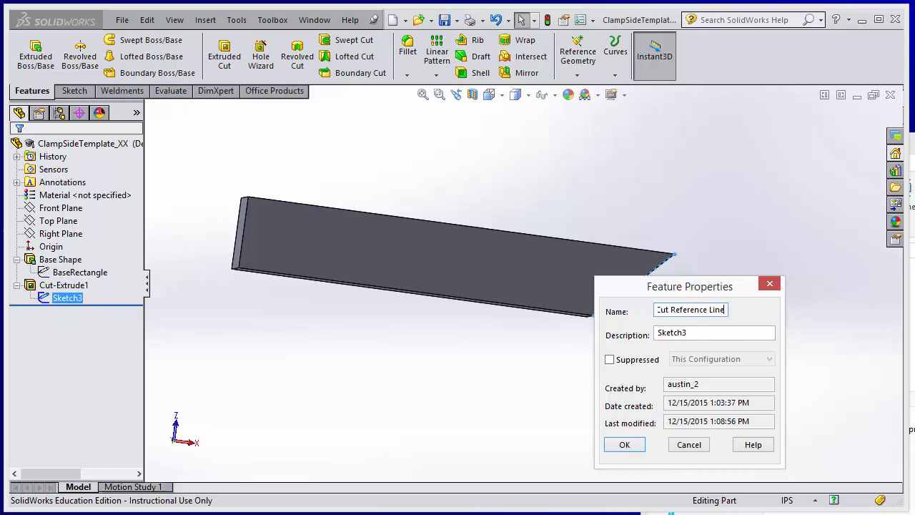
pyautogui.click(625, 444)
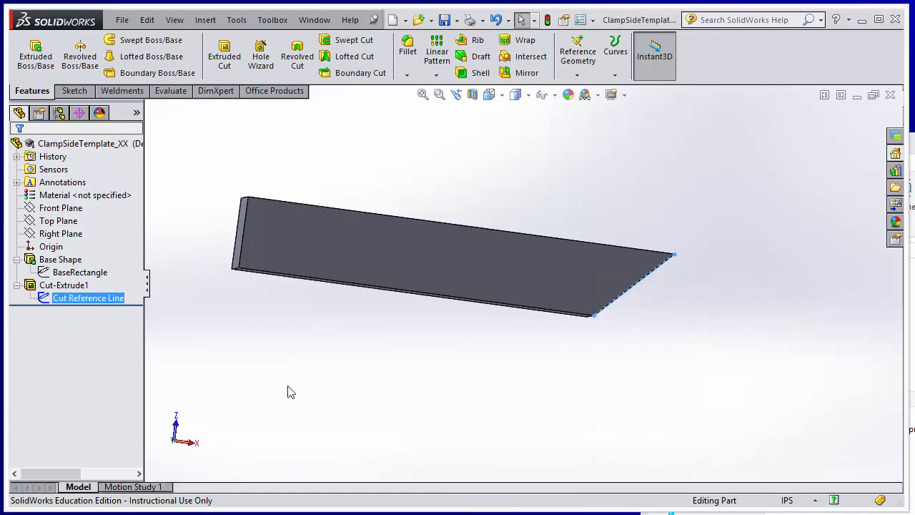
# Rename the Cut-Extrude1 feature as External Cut
pyautogui.rightClick(83, 287)
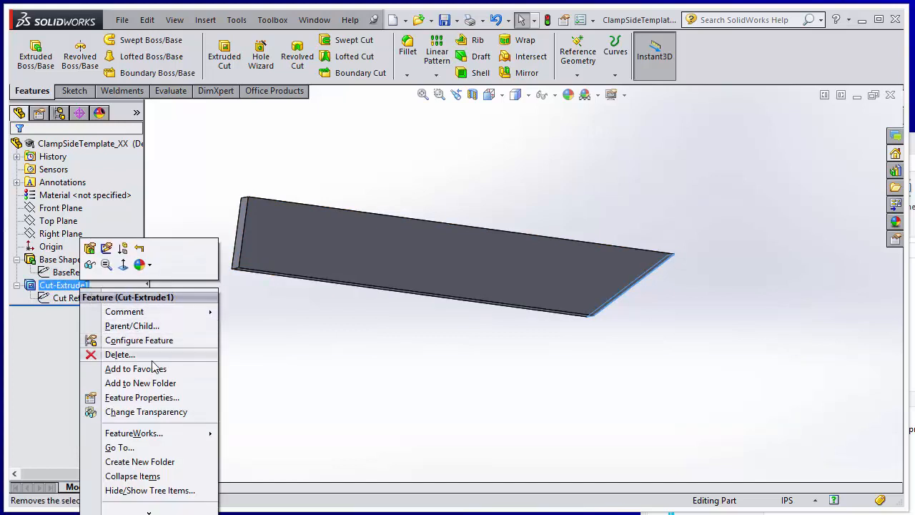
pyautogui.click(182, 397)
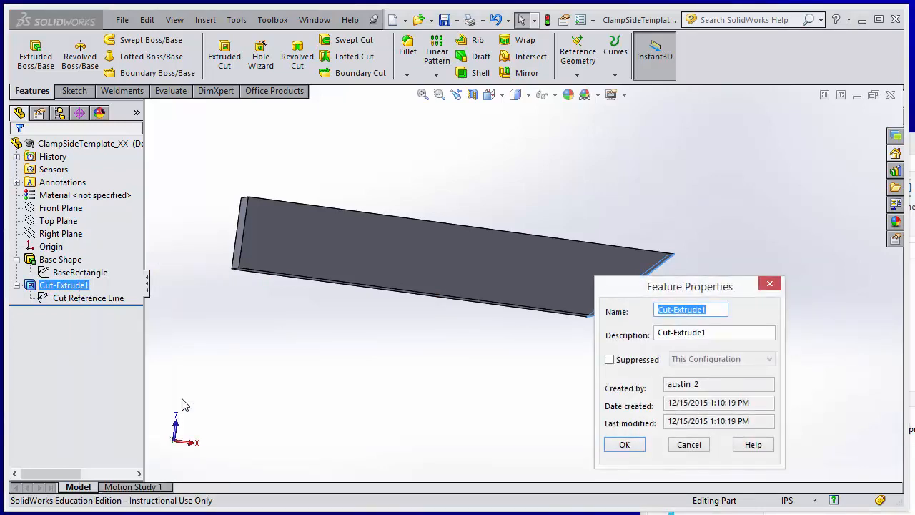
pyautogui.write('External Cut')
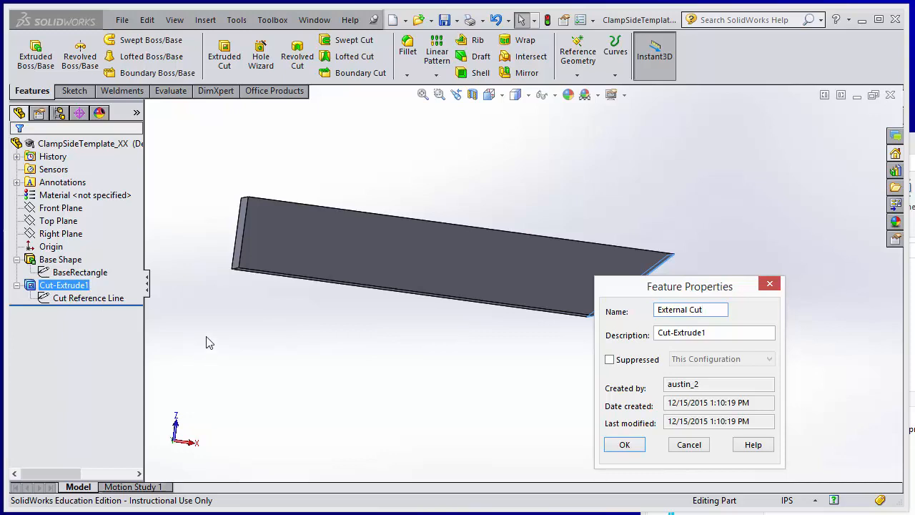
pyautogui.press('Return')
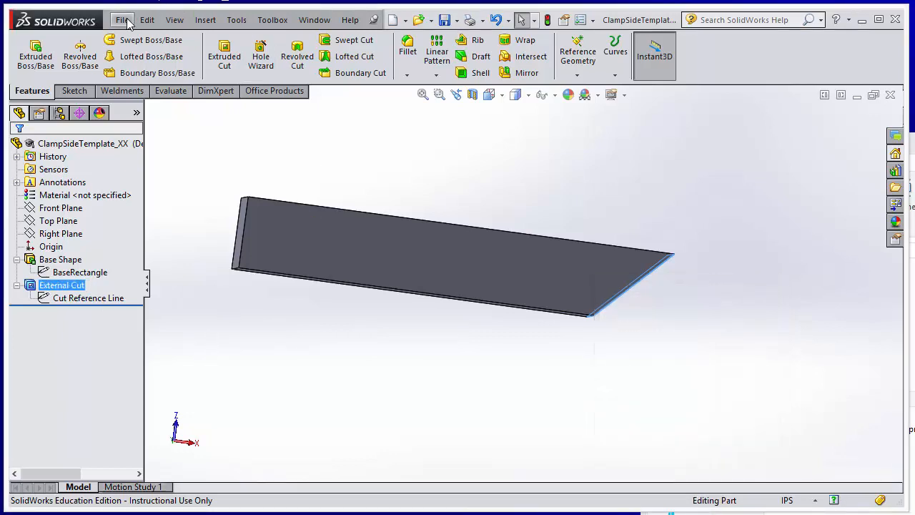
# Save the part with the renamed features
pyautogui.click(122, 20)
pyautogui.click(143, 123)
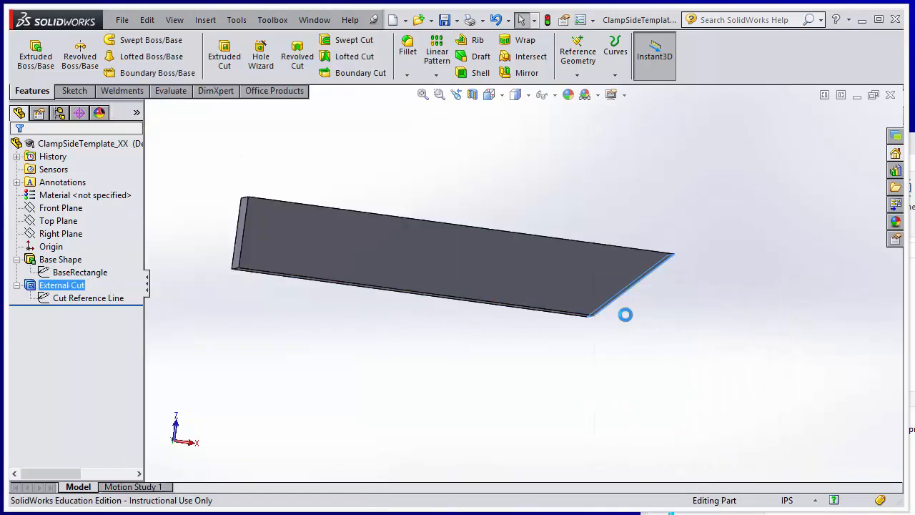
pyautogui.moveTo(655, 310); pyautogui.dragTo(634, 374, button='middle')
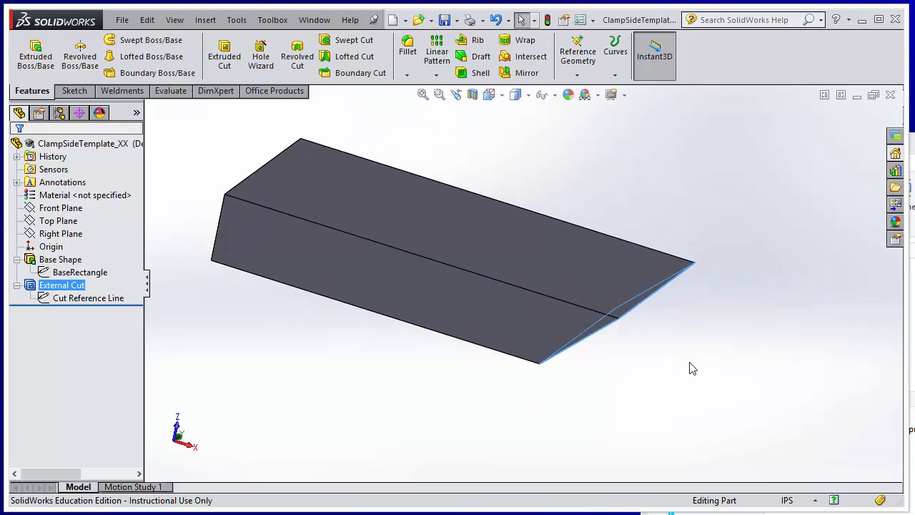